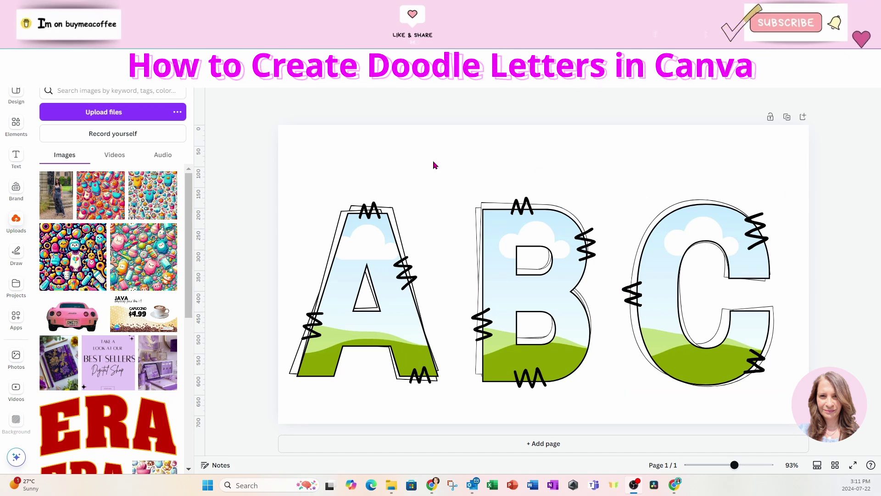
# Fill the A frame with the toy-pattern image instead of the sky-and-grass picture.
pyautogui.moveTo(49, 239); pyautogui.dragTo(482, 112)
pyautogui.doubleClick(385, 237)
pyautogui.press('Return')
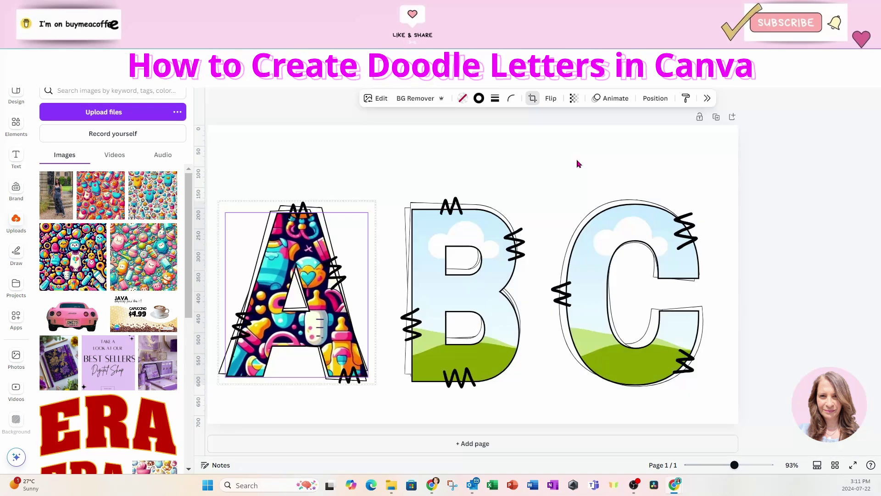
# Fill the B frame with the toy-pattern image, enlarged and repositioned inside it.
pyautogui.click(73, 257)
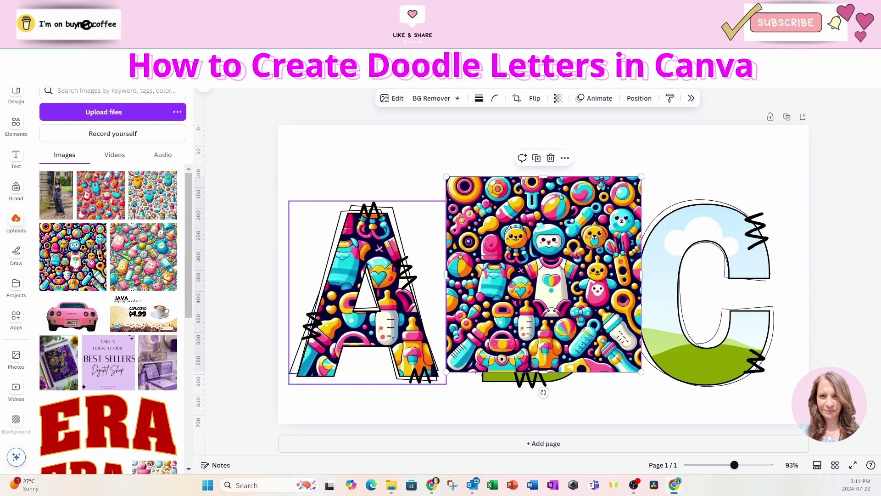
pyautogui.moveTo(517, 236); pyautogui.dragTo(535, 271)
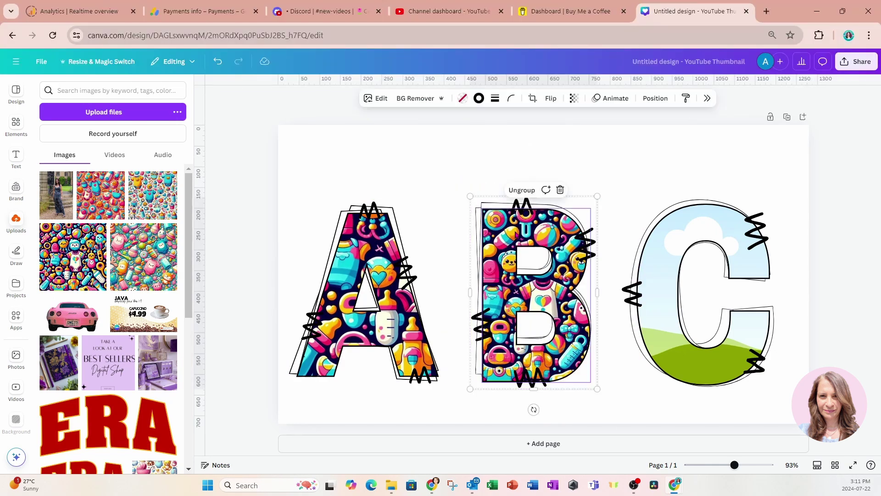
pyautogui.doubleClick(535, 276)
pyautogui.moveTo(550, 210); pyautogui.dragTo(640, 120)
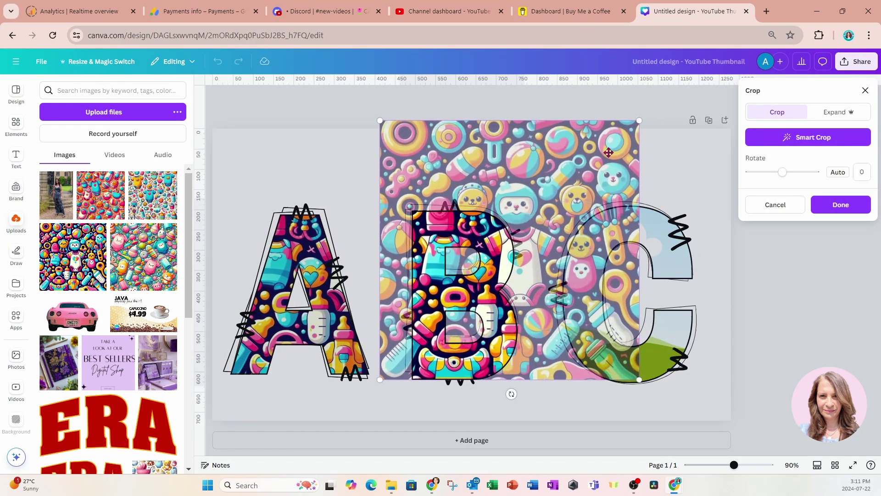
pyautogui.moveTo(586, 154)
pyautogui.mouseDown()
pyautogui.moveTo(546, 178)
pyautogui.moveTo(596, 158)
pyautogui.mouseUp()
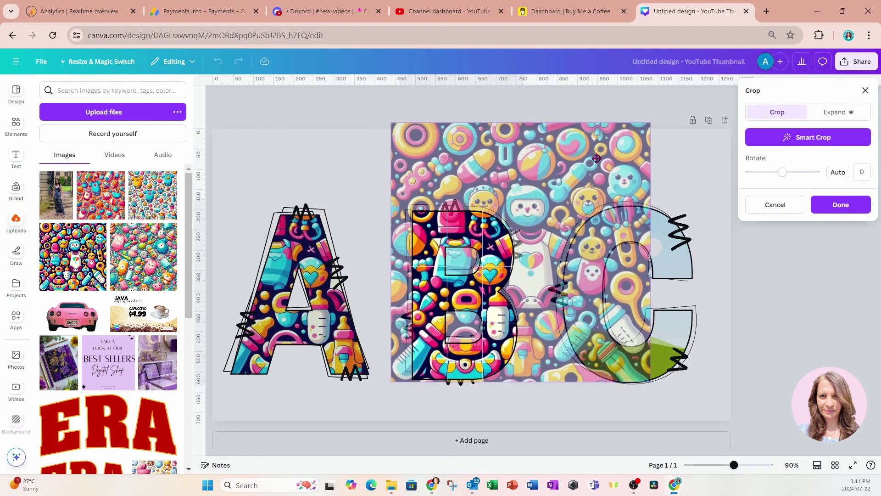
pyautogui.click(694, 166)
# Fill the C frame with the enlarged toy-pattern image and zoom out to the whole page.
pyautogui.click(87, 259)
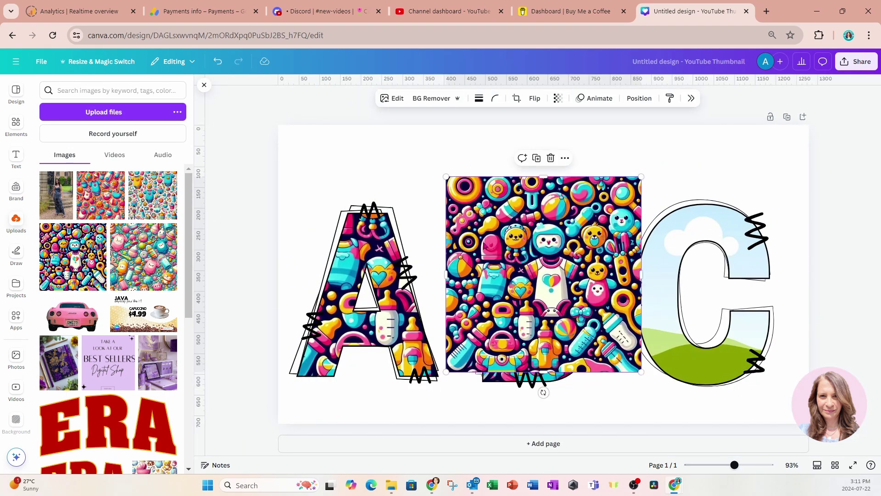
pyautogui.moveTo(594, 238); pyautogui.dragTo(703, 284)
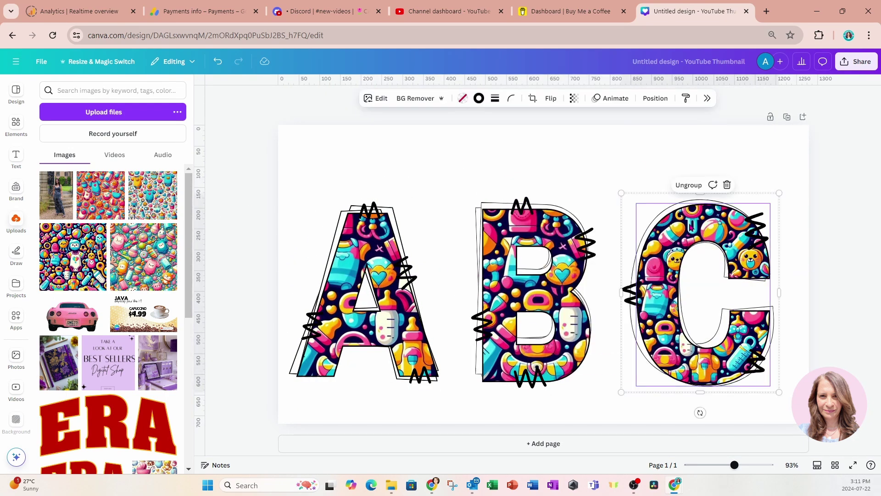
pyautogui.doubleClick(612, 204)
pyautogui.moveTo(539, 206); pyautogui.dragTo(420, 86)
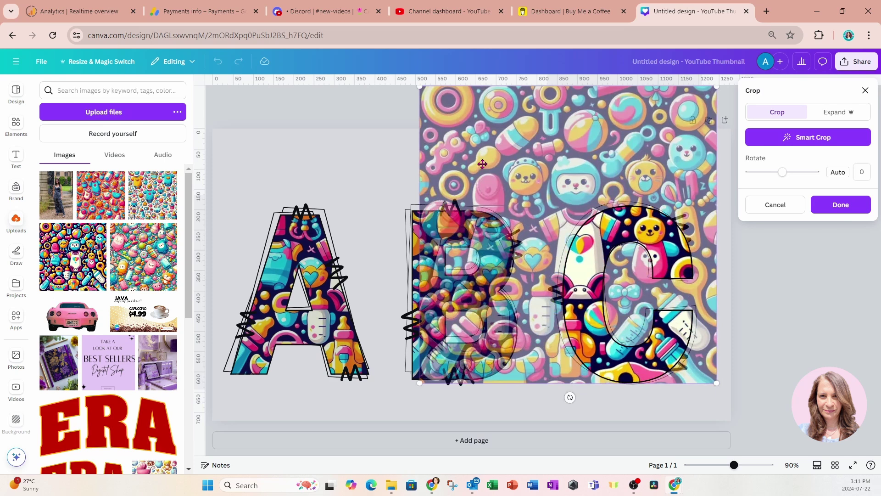
pyautogui.click(363, 161)
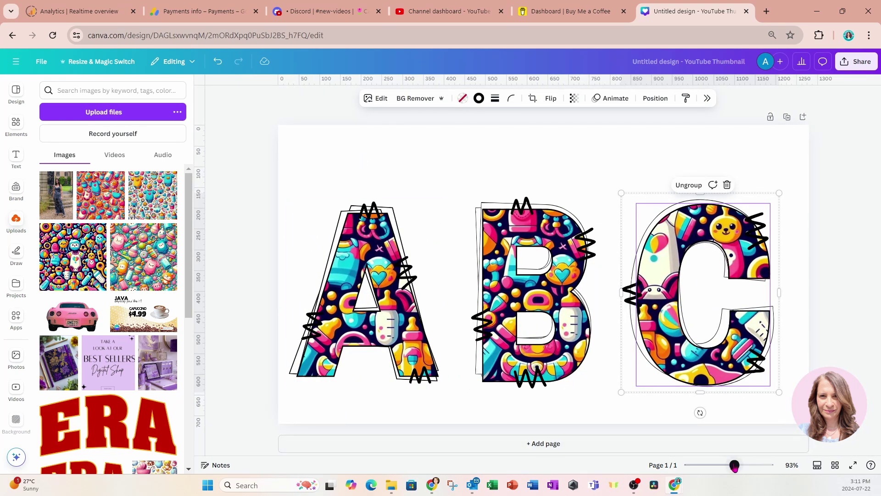
pyautogui.moveTo(735, 465); pyautogui.dragTo(724, 465)
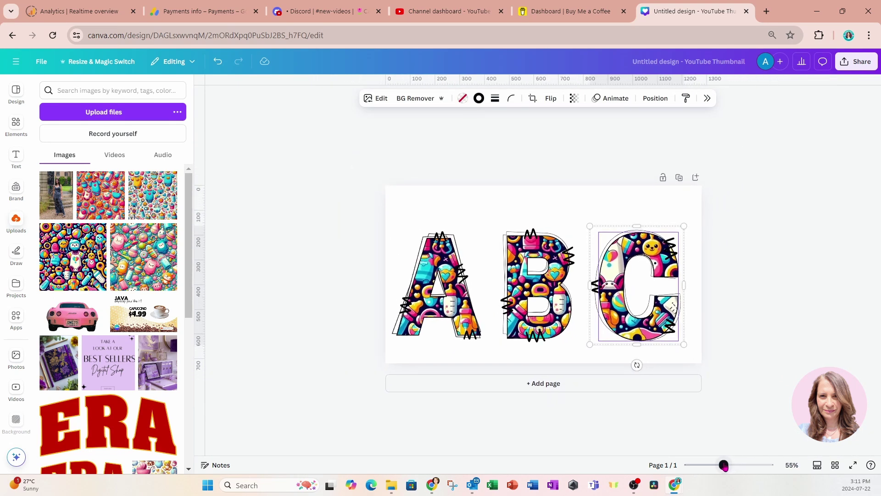
pyautogui.click(573, 354)
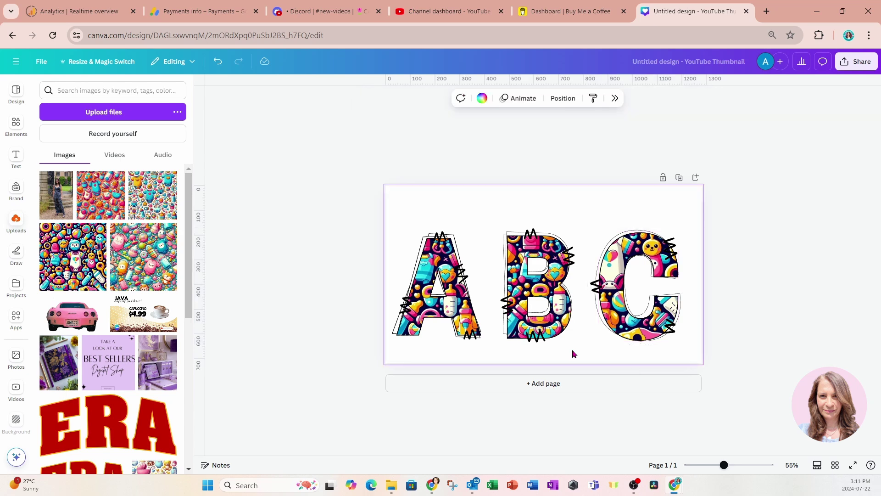
# Add a blank second page and bring up the Draw pens.
pyautogui.click(559, 389)
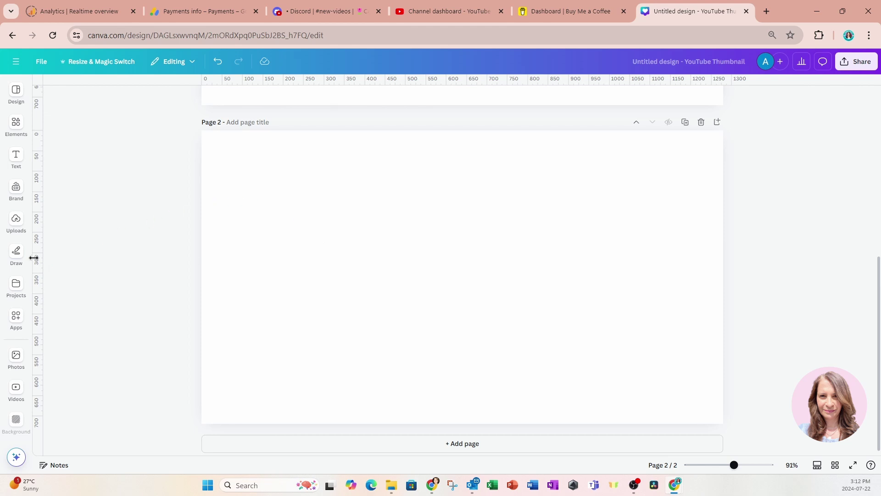
pyautogui.click(15, 255)
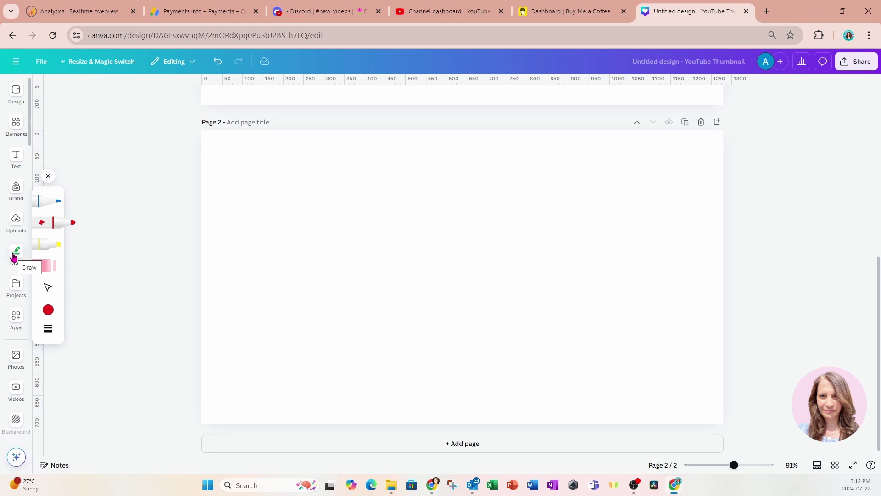
# Change the marker colour to black and raise its stroke weight from 6 to 10.
pyautogui.click(48, 311)
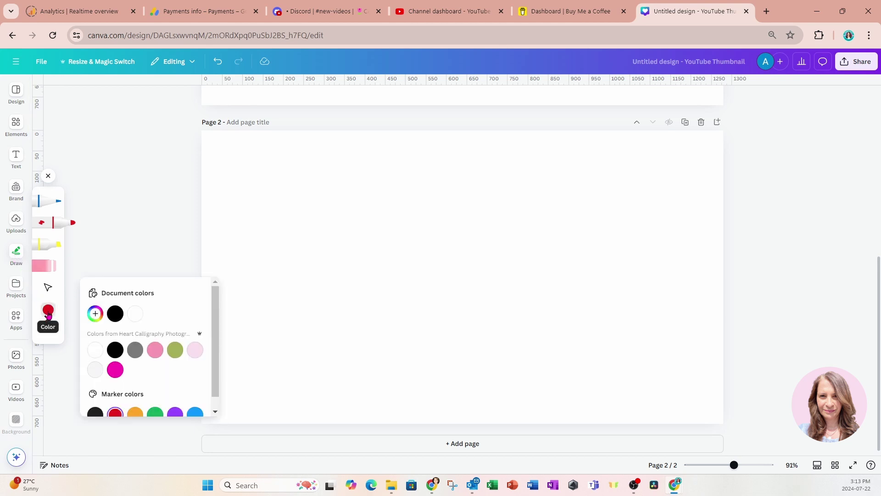
pyautogui.click(115, 314)
pyautogui.click(62, 333)
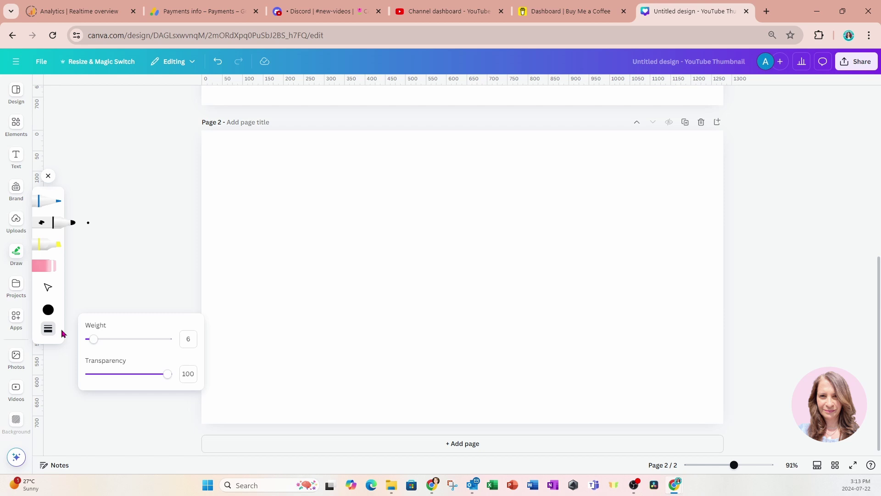
pyautogui.moveTo(94, 339); pyautogui.dragTo(102, 340)
pyautogui.click(49, 328)
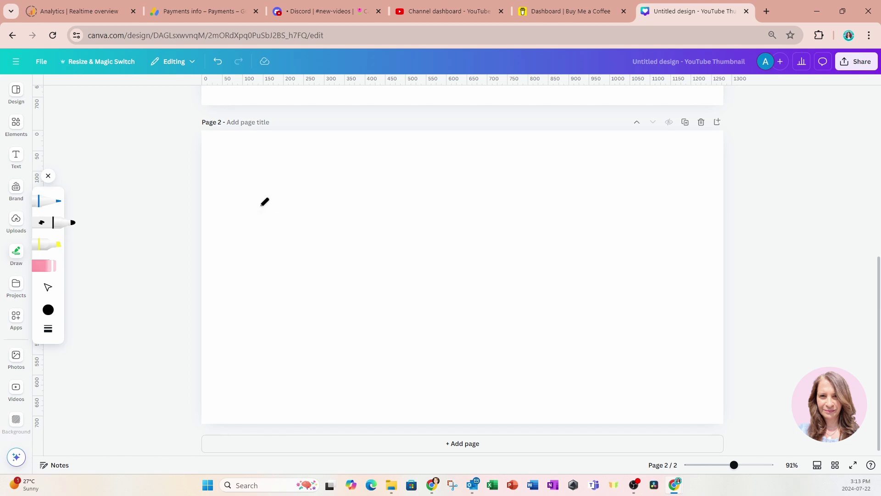
# Draw a W-shaped zigzag and an N-shaped zigzag beside it on page 2.
pyautogui.moveTo(260, 206)
pyautogui.mouseDown()
pyautogui.moveTo(286, 277)
pyautogui.moveTo(320, 197)
pyautogui.moveTo(330, 280)
pyautogui.moveTo(376, 193)
pyautogui.mouseUp()
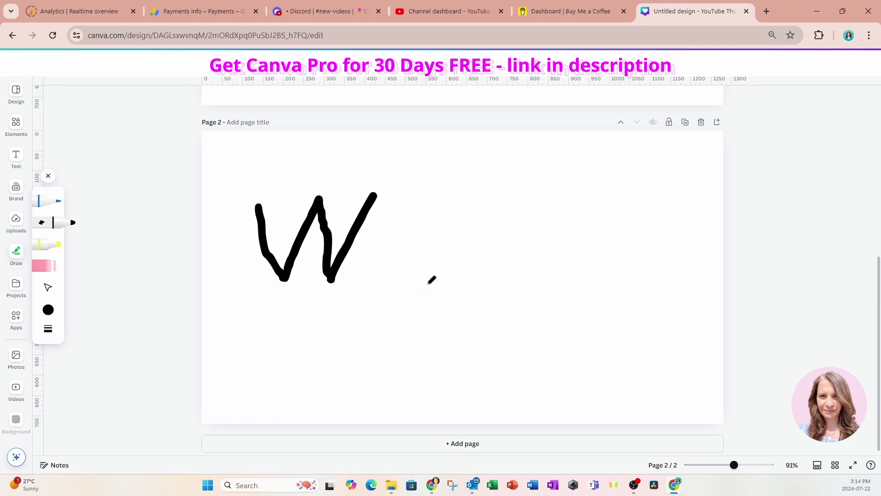
pyautogui.moveTo(425, 286)
pyautogui.mouseDown()
pyautogui.moveTo(478, 211)
pyautogui.moveTo(494, 307)
pyautogui.moveTo(539, 209)
pyautogui.mouseUp()
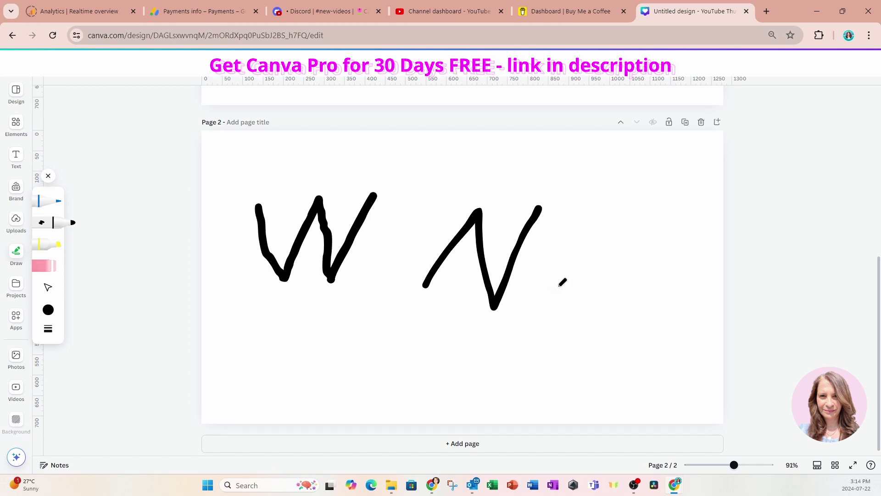
# Scale down the W and N doodles together and move them to page 2's top-left.
pyautogui.click(48, 176)
pyautogui.click(17, 131)
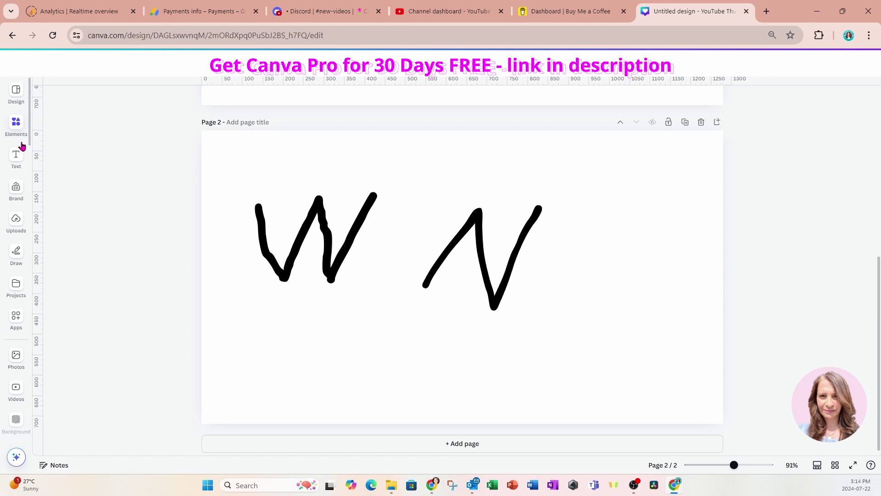
pyautogui.moveTo(222, 175); pyautogui.dragTo(650, 335)
pyautogui.moveTo(544, 313); pyautogui.dragTo(355, 263)
pyautogui.moveTo(343, 234); pyautogui.dragTo(320, 206)
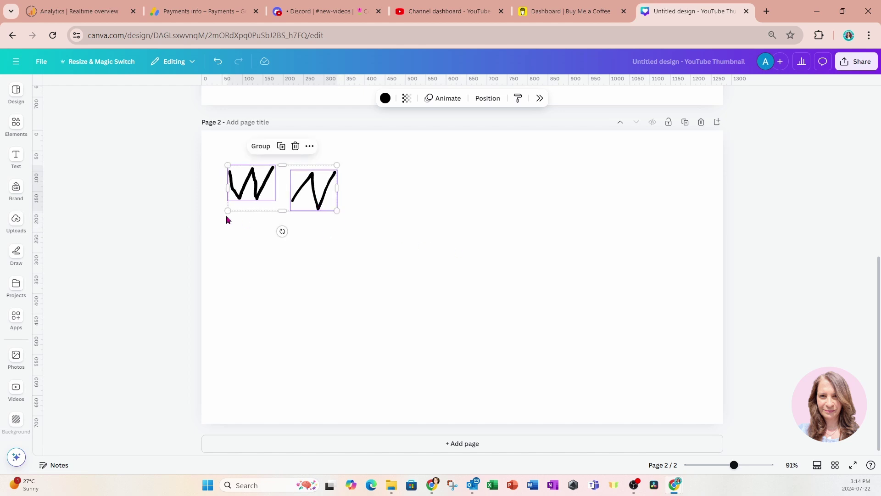
pyautogui.click(16, 129)
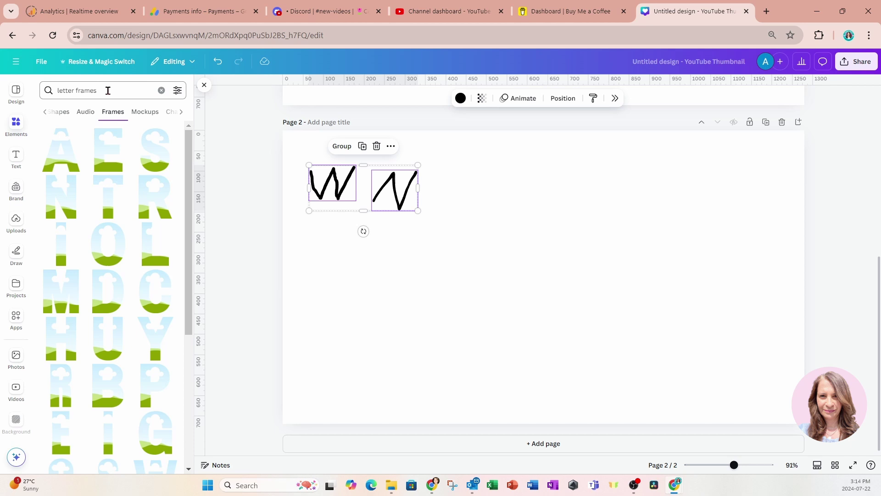
# Add the letter A frame to page 2 with a solid outline of weight 2.
pyautogui.click(65, 160)
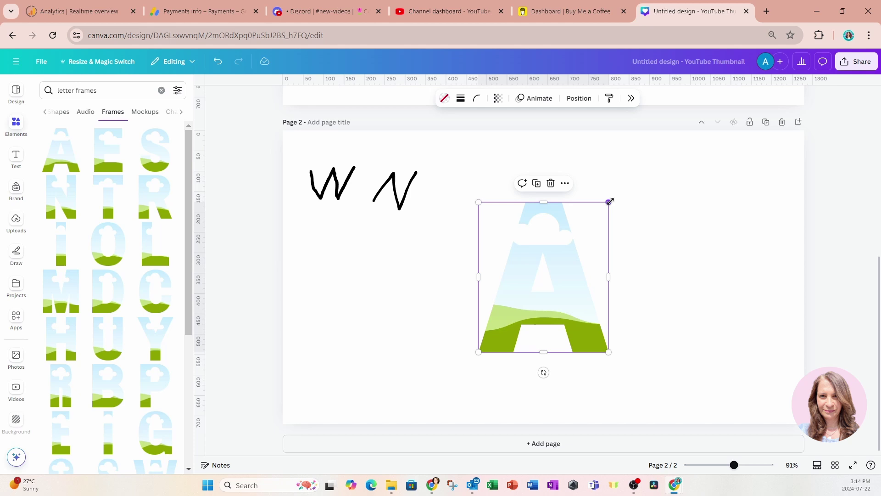
pyautogui.click(461, 99)
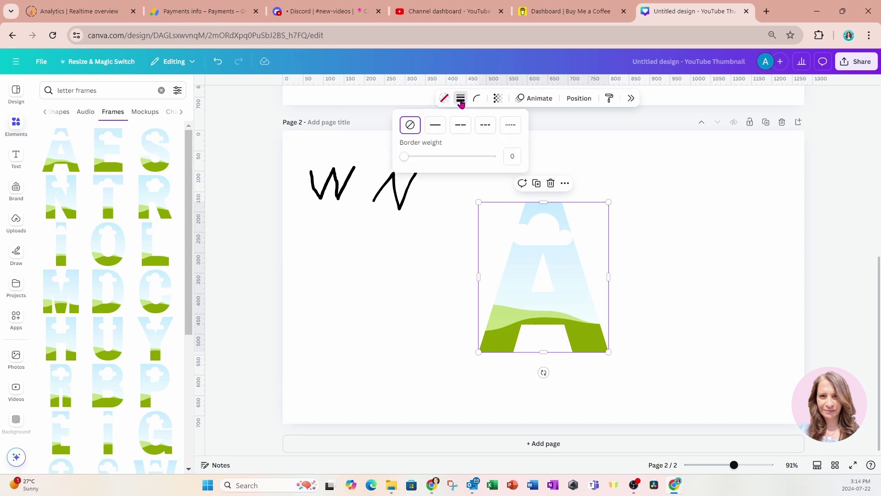
pyautogui.click(437, 129)
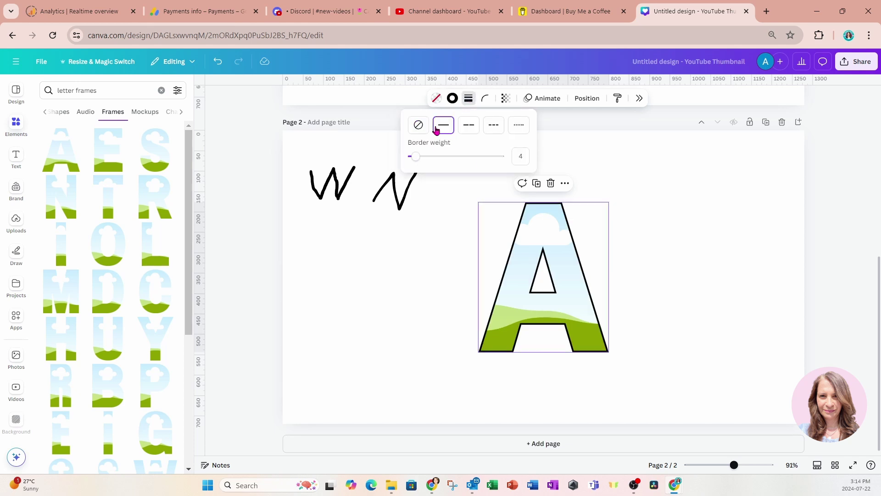
pyautogui.click(527, 152)
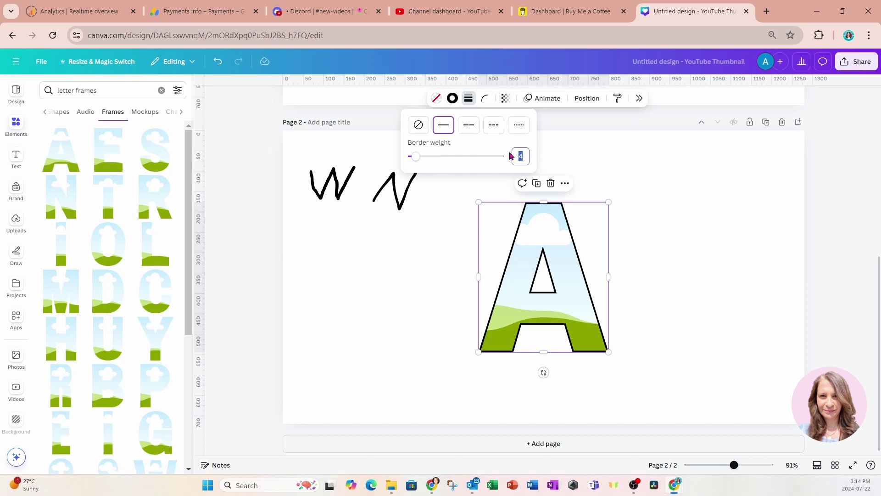
pyautogui.write('2')
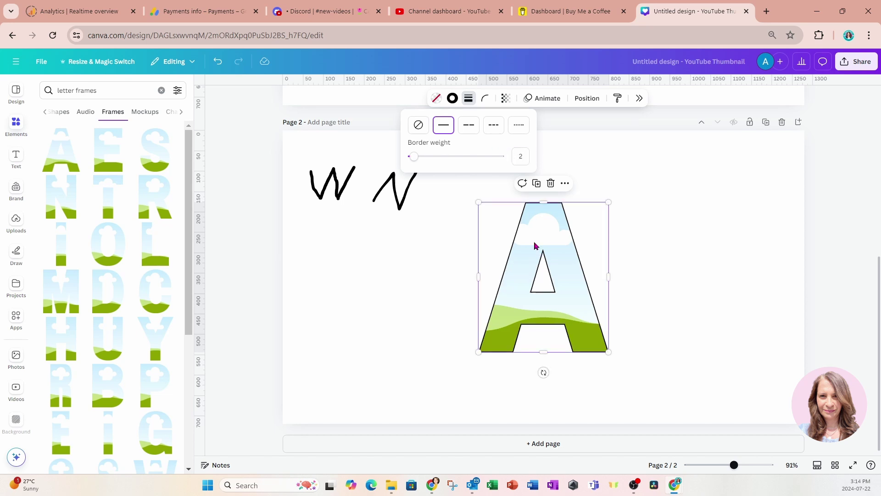
pyautogui.click(536, 248)
# Enlarge the A frame and change its fill to plain white.
pyautogui.moveTo(609, 203); pyautogui.dragTo(637, 170)
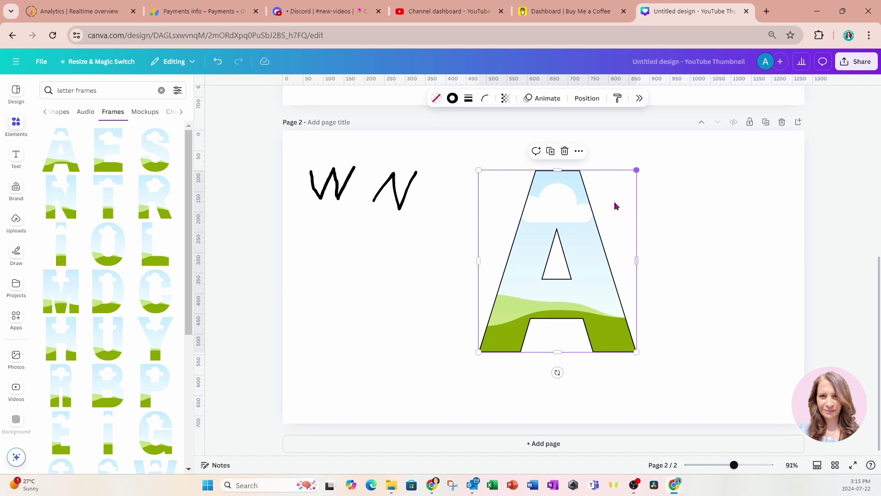
pyautogui.moveTo(478, 352); pyautogui.dragTo(461, 373)
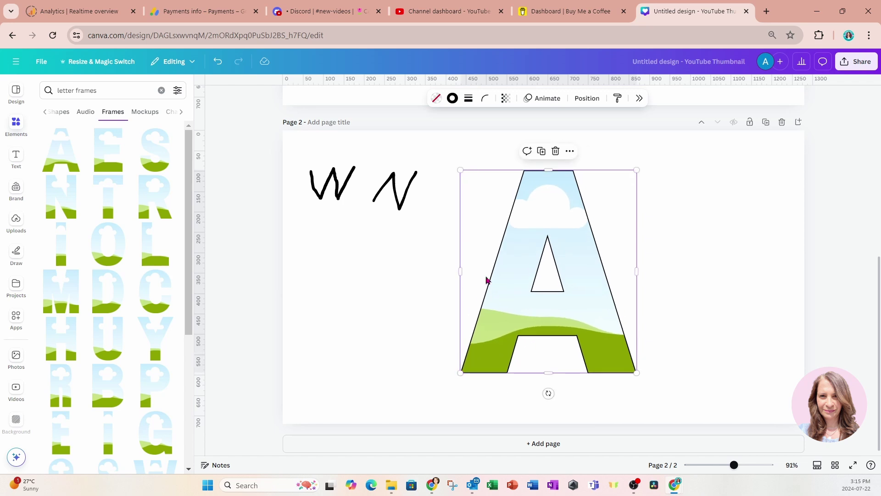
pyautogui.click(438, 99)
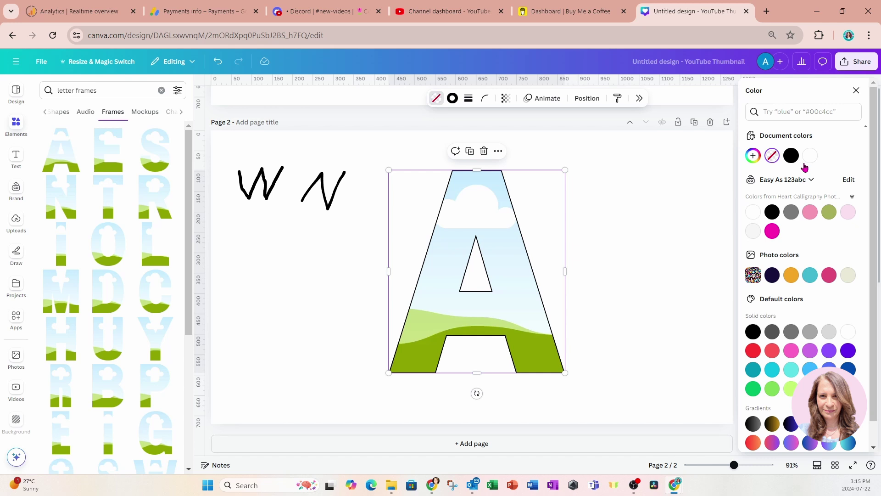
pyautogui.click(810, 157)
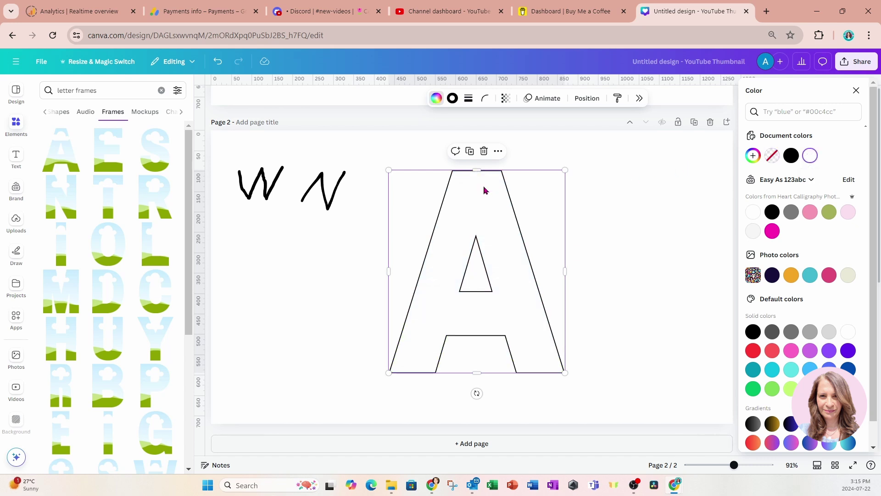
pyautogui.click(602, 203)
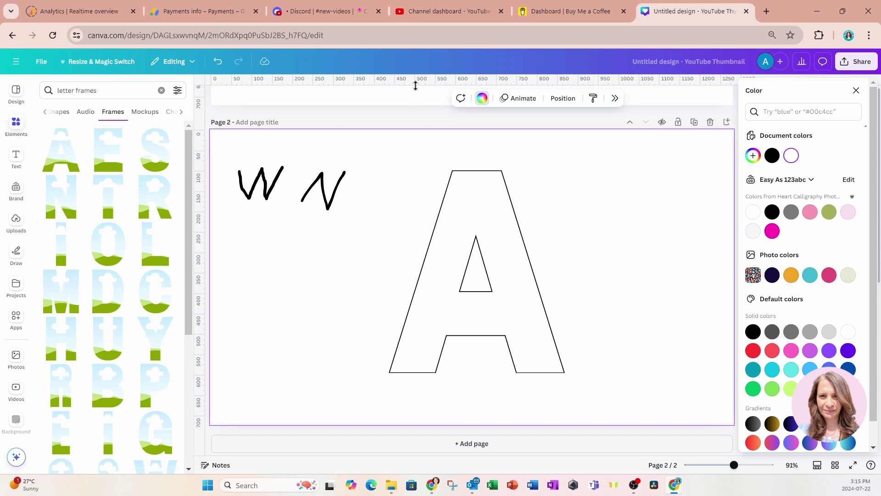
# Add two horizontal guides and fit the A between them, tilted about 2 degrees.
pyautogui.moveTo(416, 82); pyautogui.dragTo(415, 177)
pyautogui.moveTo(413, 83); pyautogui.dragTo(430, 376)
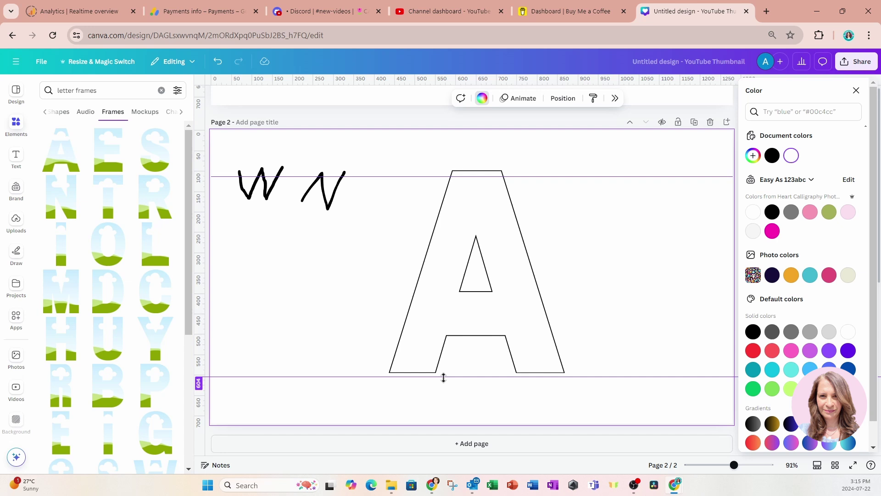
pyautogui.click(525, 305)
pyautogui.moveTo(525, 304); pyautogui.dragTo(525, 305)
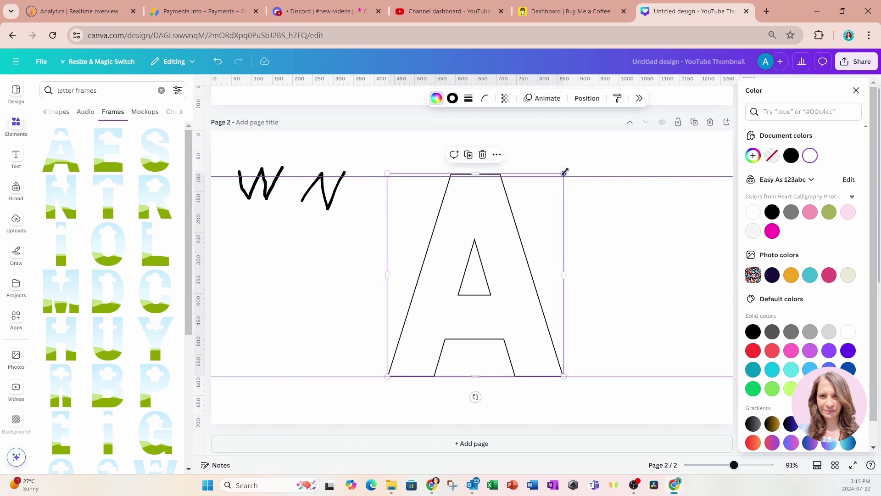
pyautogui.moveTo(564, 174); pyautogui.dragTo(563, 176)
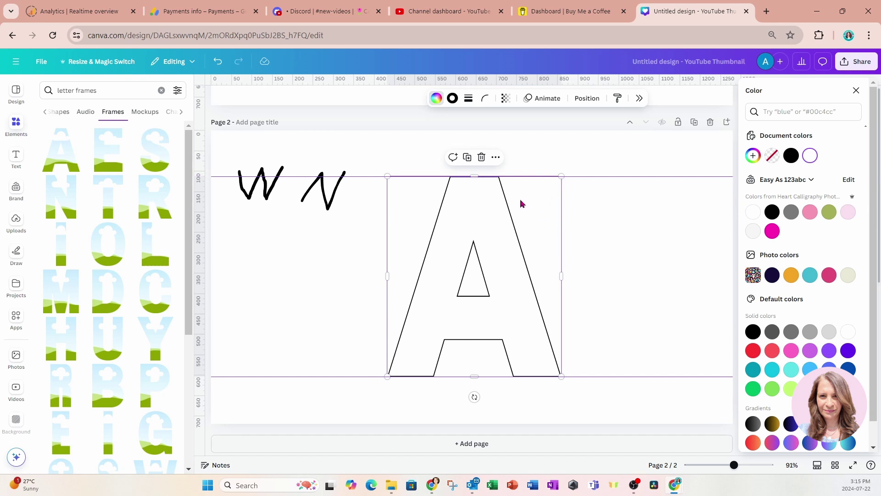
pyautogui.moveTo(474, 397); pyautogui.dragTo(468, 404)
# Duplicate the A and align the copy over the original between the guides, centred.
pyautogui.click(473, 161)
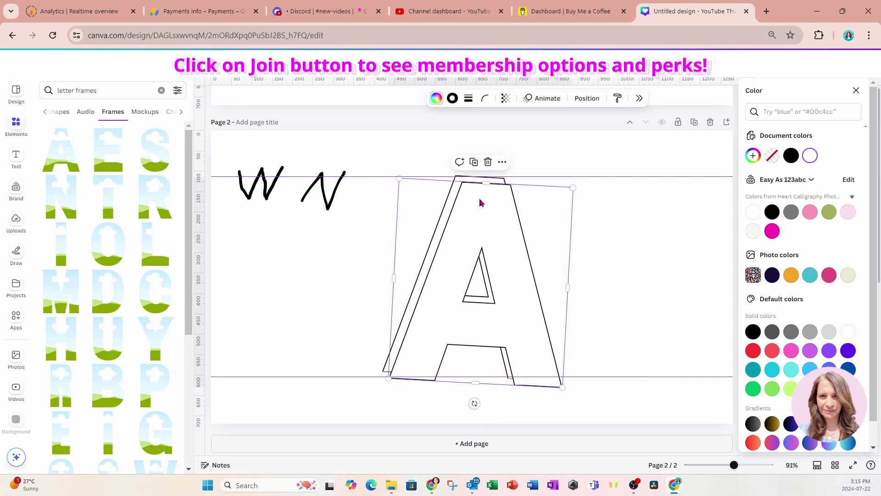
pyautogui.moveTo(508, 271); pyautogui.dragTo(500, 265)
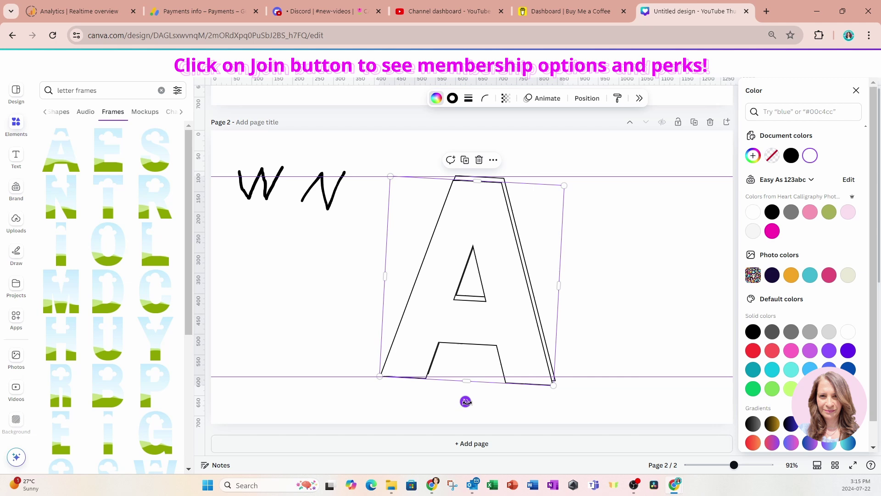
pyautogui.moveTo(466, 402); pyautogui.dragTo(474, 402)
pyautogui.moveTo(521, 355); pyautogui.dragTo(518, 351)
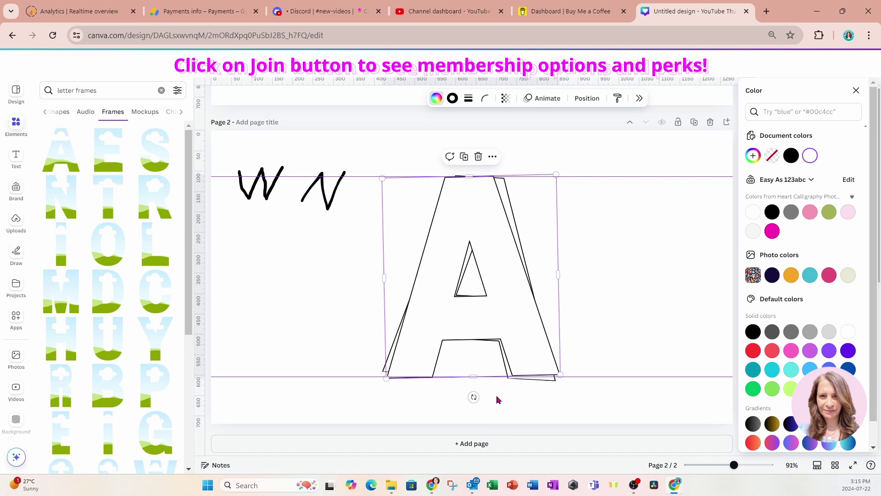
pyautogui.moveTo(475, 397); pyautogui.dragTo(476, 397)
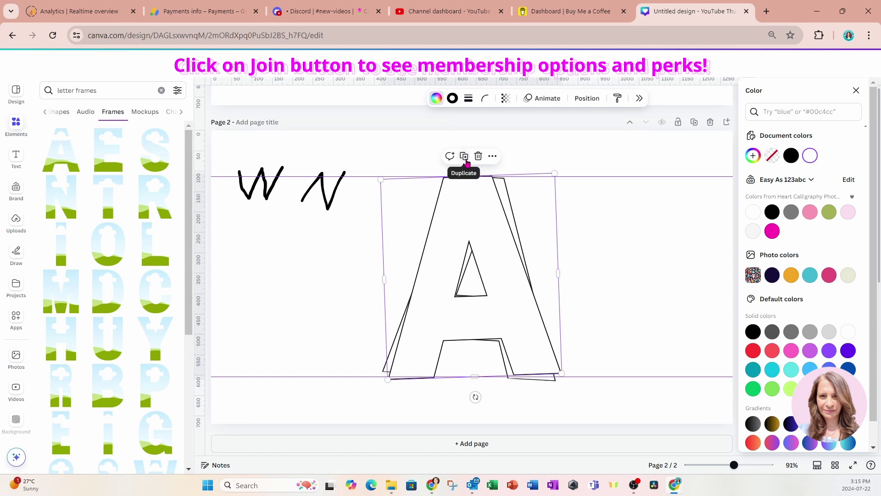
pyautogui.press('Left')
pyautogui.press('Left')
pyautogui.press('Left')
pyautogui.press('Left')
pyautogui.press('Left')
pyautogui.press('Left')
pyautogui.press('Left')
pyautogui.press('Left')
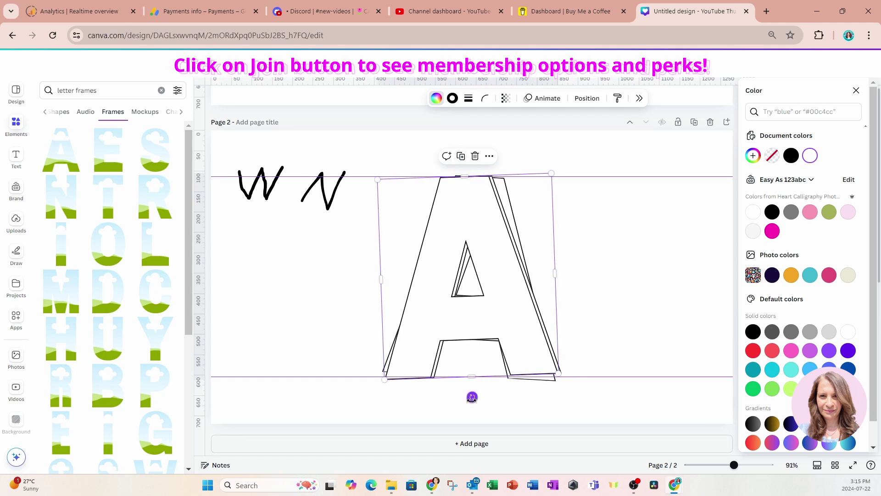
pyautogui.moveTo(472, 397); pyautogui.dragTo(470, 402)
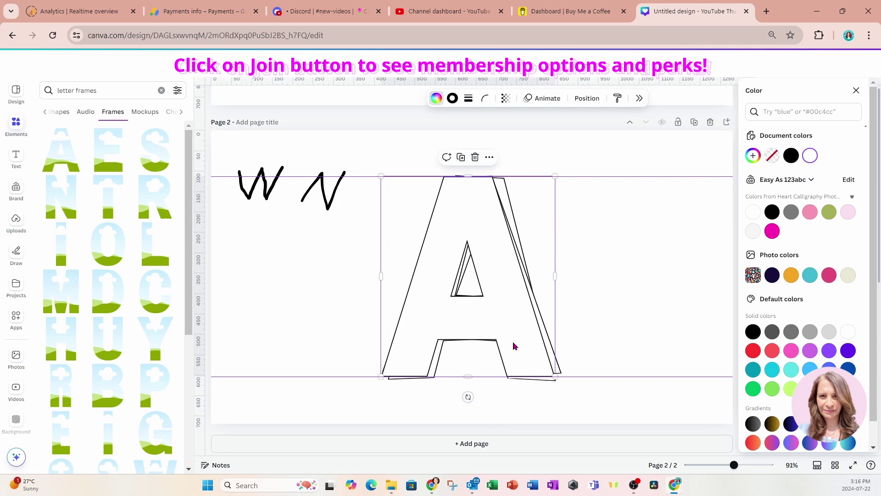
pyautogui.moveTo(515, 346); pyautogui.dragTo(517, 342)
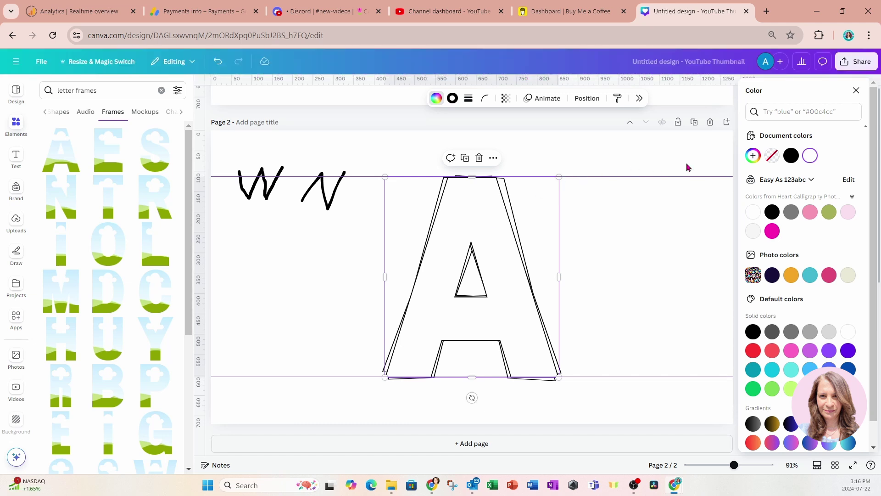
# Set one A outline to no colour and move the W doodle onto the A's peak.
pyautogui.click(771, 156)
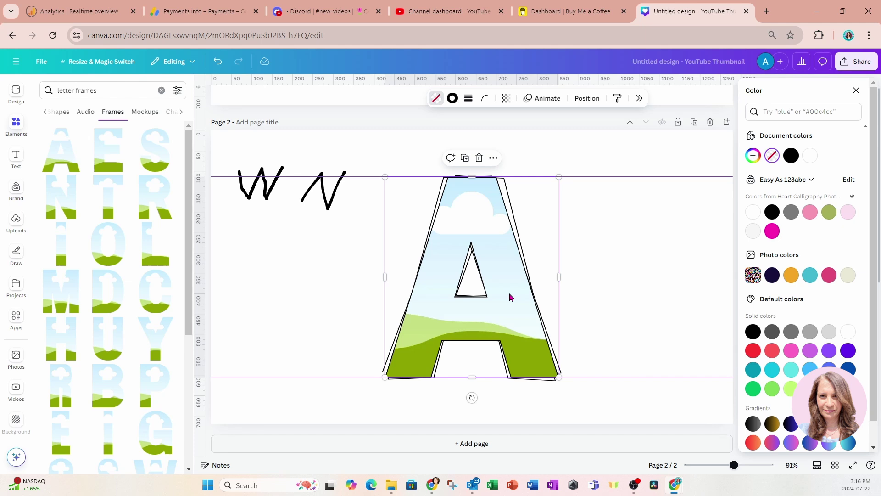
pyautogui.click(252, 197)
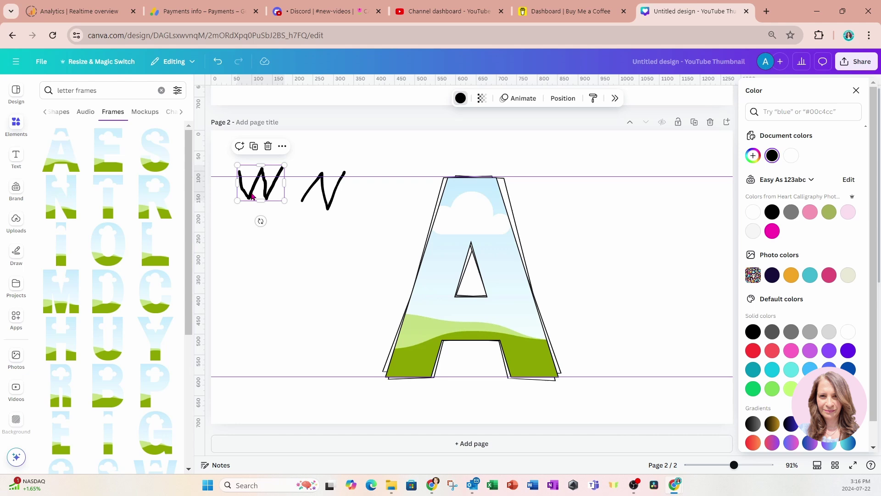
pyautogui.moveTo(252, 197); pyautogui.dragTo(463, 190)
# Move the W and N doodle layers to the top of the layer stack.
pyautogui.click(572, 101)
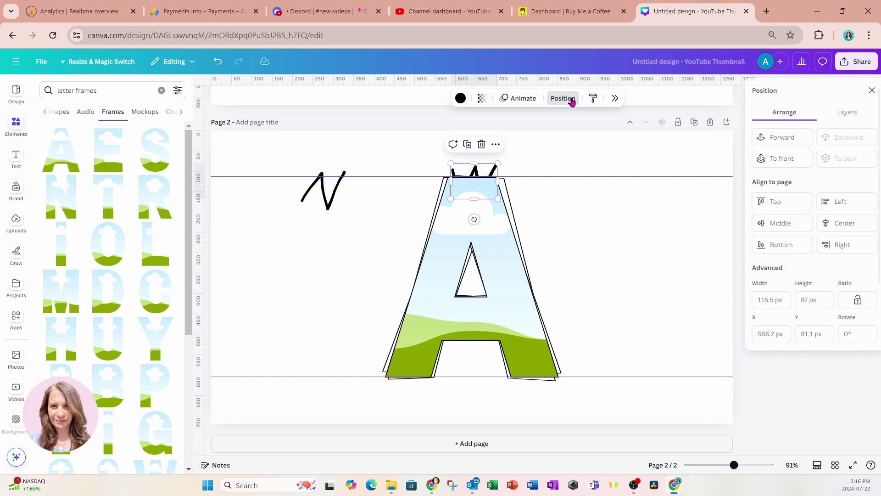
pyautogui.click(840, 112)
pyautogui.click(808, 250)
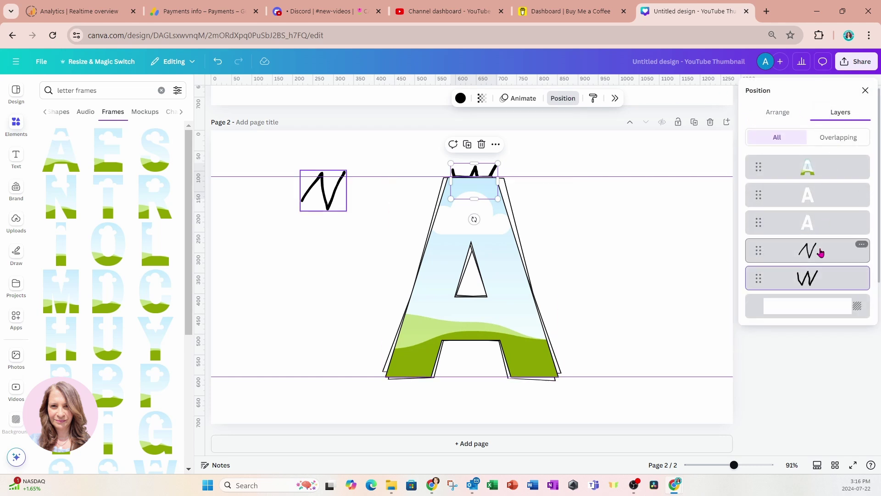
pyautogui.click(815, 279)
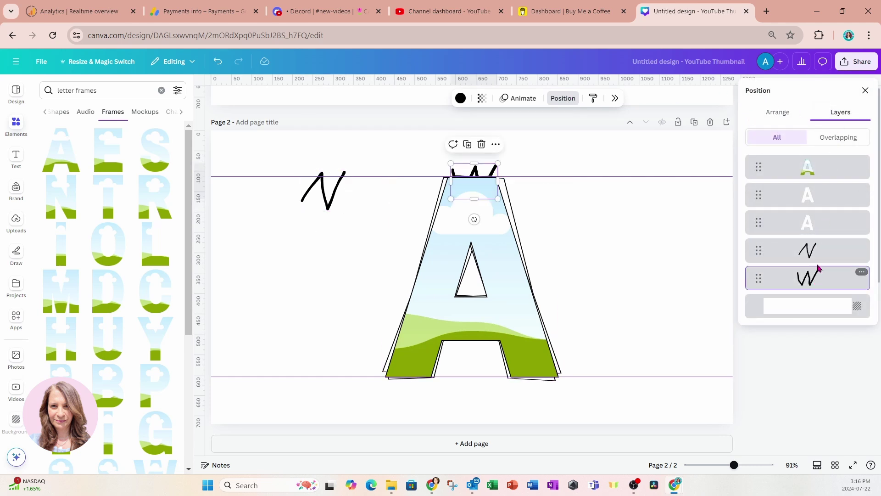
pyautogui.keyDown('shift'); pyautogui.click(817, 260); pyautogui.keyUp('shift')
pyautogui.moveTo(817, 260); pyautogui.dragTo(807, 161)
pyautogui.click(581, 222)
# Shrink the W doodle onto the A's top and add a quarter-turned copy on the right edge.
pyautogui.click(488, 179)
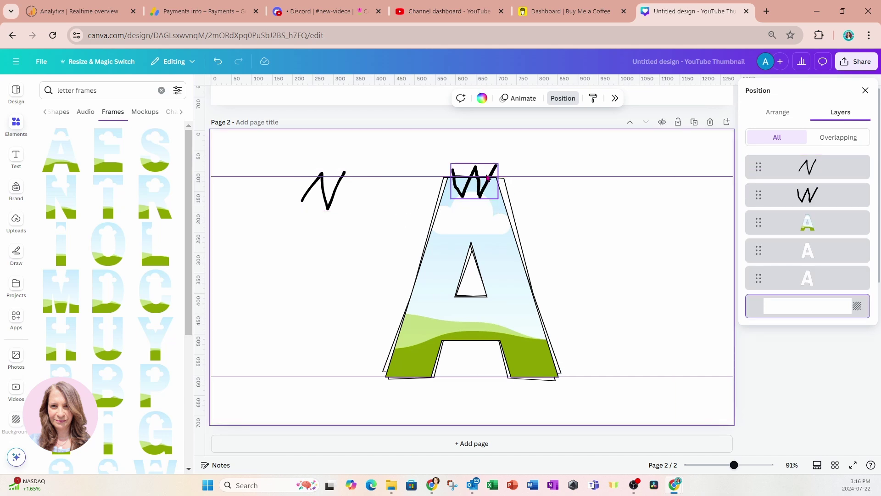
pyautogui.moveTo(498, 163)
pyautogui.mouseDown()
pyautogui.moveTo(501, 180)
pyautogui.moveTo(481, 176)
pyautogui.mouseUp()
pyautogui.moveTo(474, 219); pyautogui.dragTo(483, 211)
pyautogui.click(467, 149)
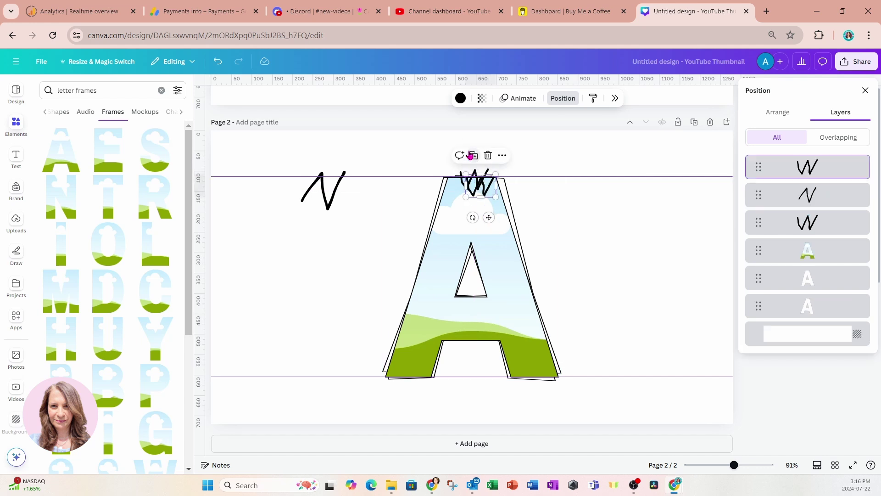
pyautogui.moveTo(473, 218)
pyautogui.mouseDown()
pyautogui.moveTo(461, 215)
pyautogui.moveTo(448, 187)
pyautogui.moveTo(541, 322)
pyautogui.moveTo(545, 316)
pyautogui.mouseUp()
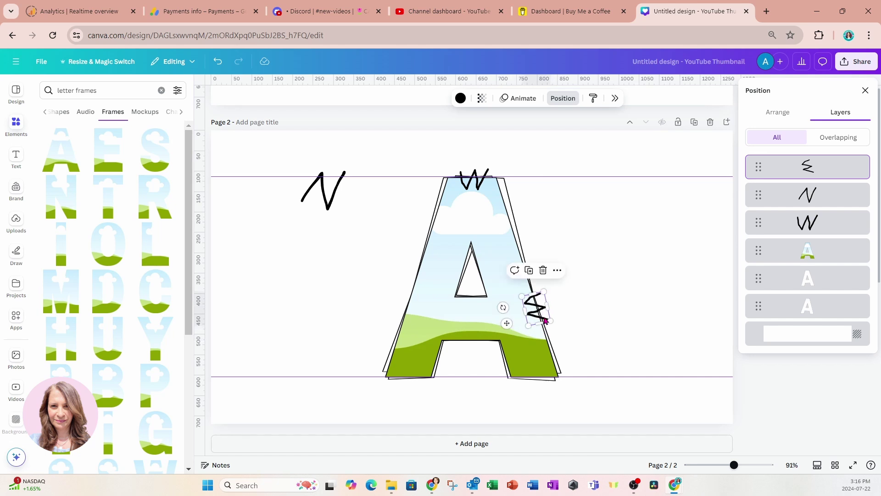
# Shrink the N doodle and place it on the A's lower-left edge.
pyautogui.click(315, 189)
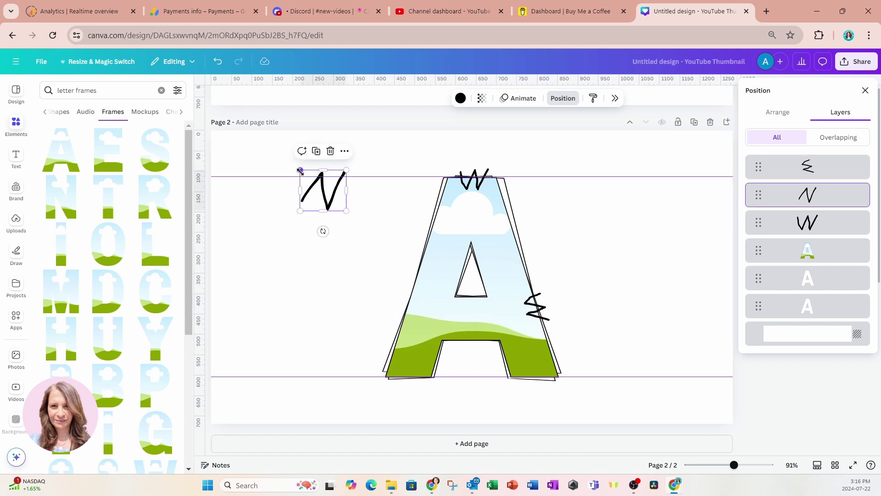
pyautogui.moveTo(300, 171)
pyautogui.mouseDown()
pyautogui.moveTo(319, 186)
pyautogui.moveTo(375, 338)
pyautogui.moveTo(404, 362)
pyautogui.moveTo(423, 345)
pyautogui.mouseUp()
pyautogui.click(351, 241)
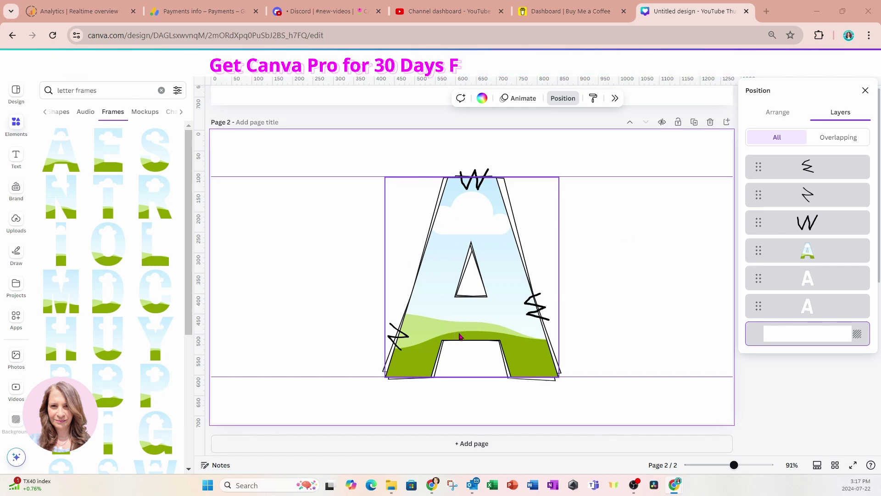
# Drop the uploaded baby-pattern image into the A and enlarge it to cover the letter.
pyautogui.click(19, 126)
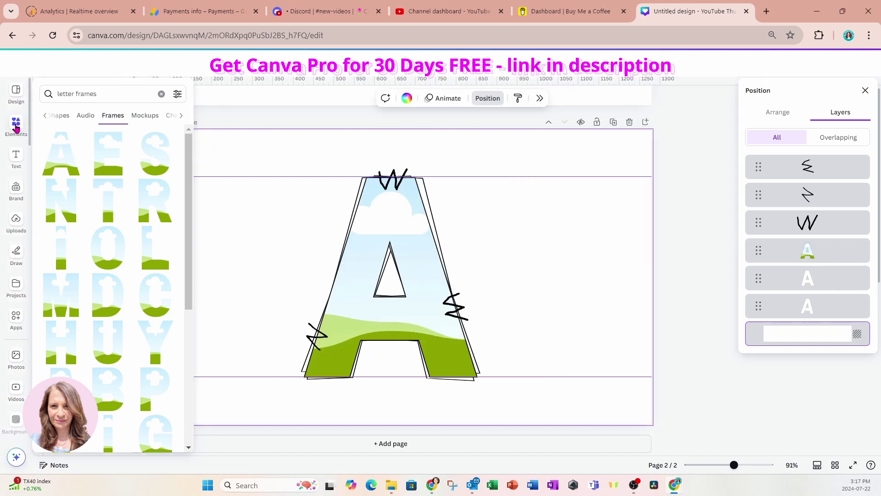
pyautogui.click(160, 95)
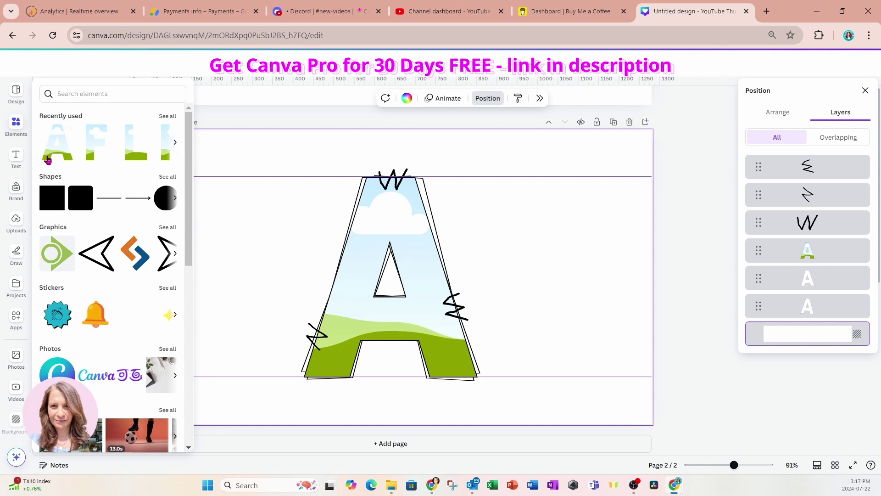
pyautogui.click(17, 222)
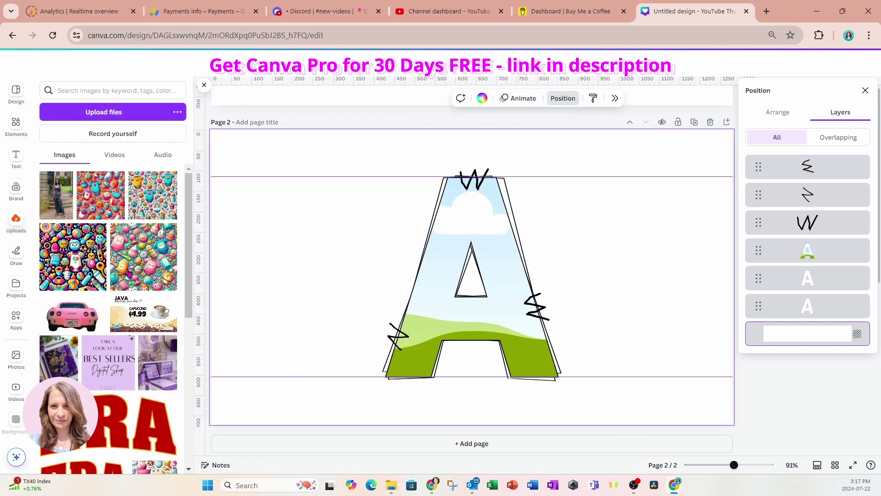
pyautogui.click(133, 274)
pyautogui.moveTo(458, 299); pyautogui.dragTo(447, 309)
pyautogui.doubleClick(485, 260)
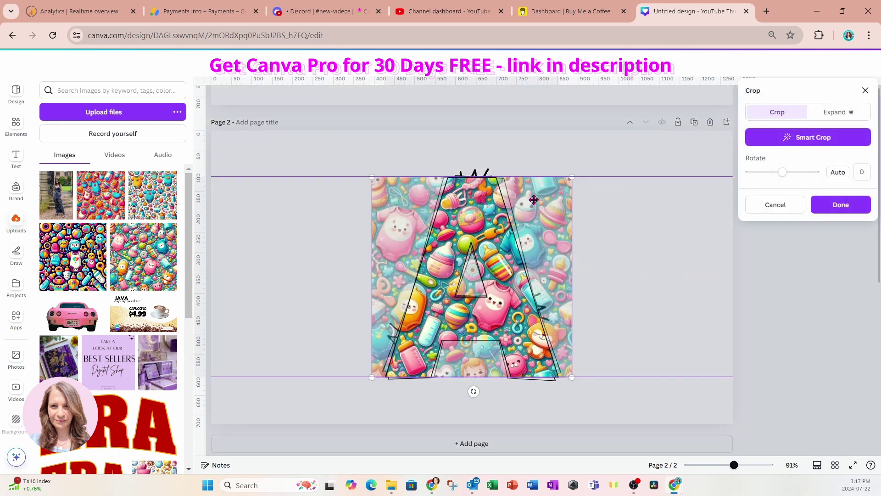
pyautogui.moveTo(585, 165)
pyautogui.mouseDown()
pyautogui.moveTo(687, 117)
pyautogui.moveTo(689, 139)
pyautogui.moveTo(629, 150)
pyautogui.moveTo(595, 177)
pyautogui.mouseUp()
pyautogui.click(656, 253)
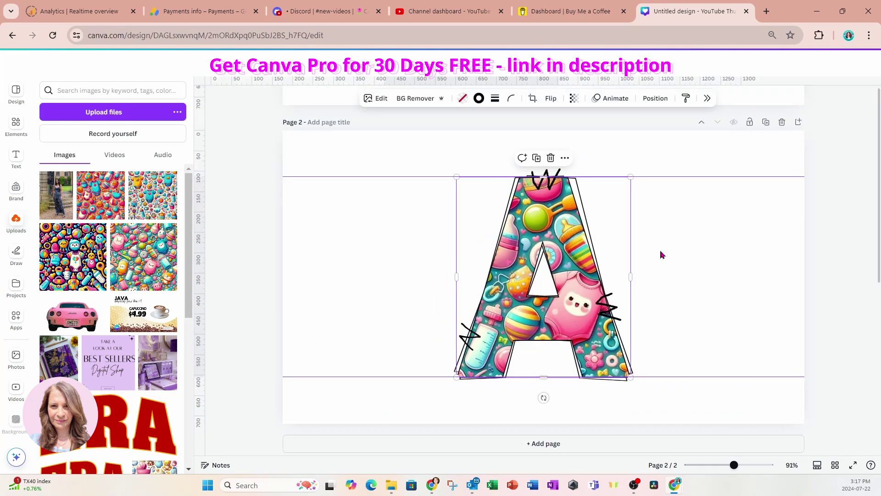
# Marquee-select the patterned A, its double outlines and zigzag doodles, and group them together.
pyautogui.click(710, 251)
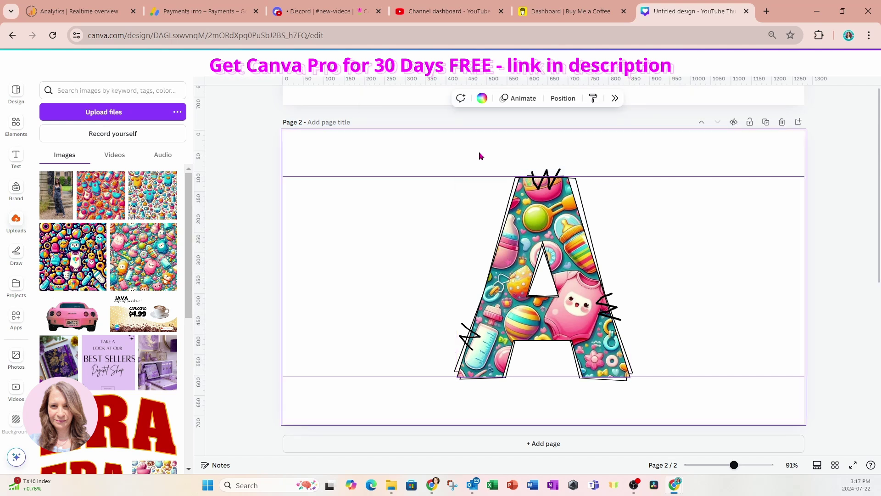
pyautogui.moveTo(477, 150); pyautogui.dragTo(628, 419)
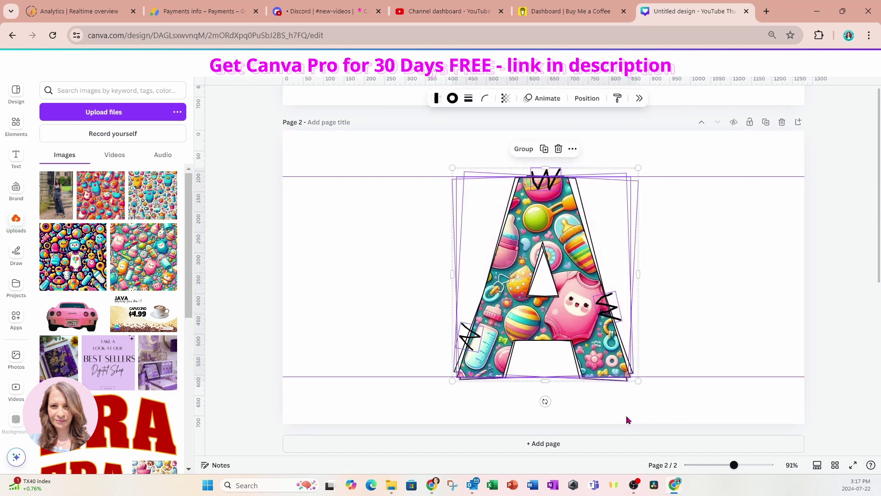
pyautogui.click(523, 149)
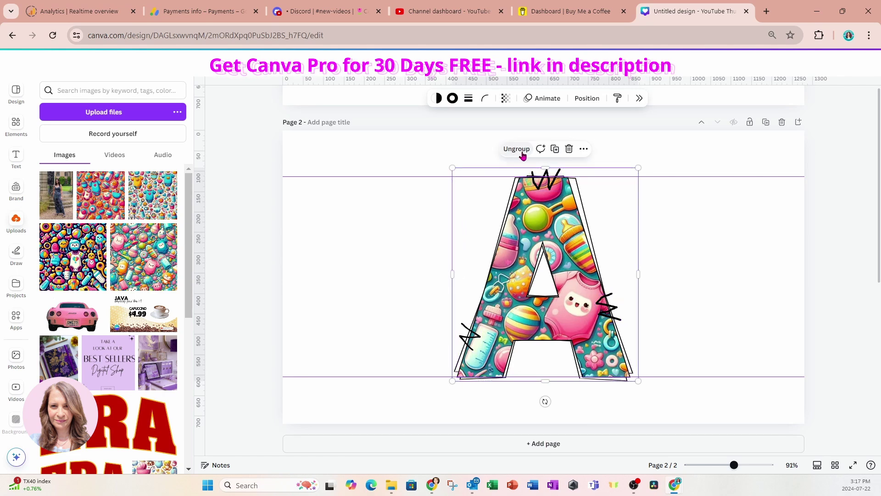
pyautogui.moveTo(527, 217)
pyautogui.mouseDown()
pyautogui.moveTo(494, 219)
pyautogui.moveTo(514, 221)
pyautogui.mouseUp()
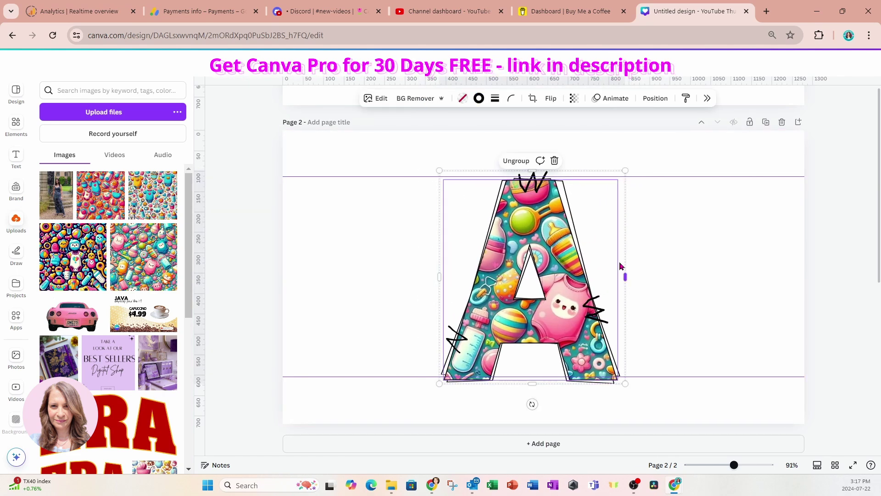
pyautogui.click(693, 267)
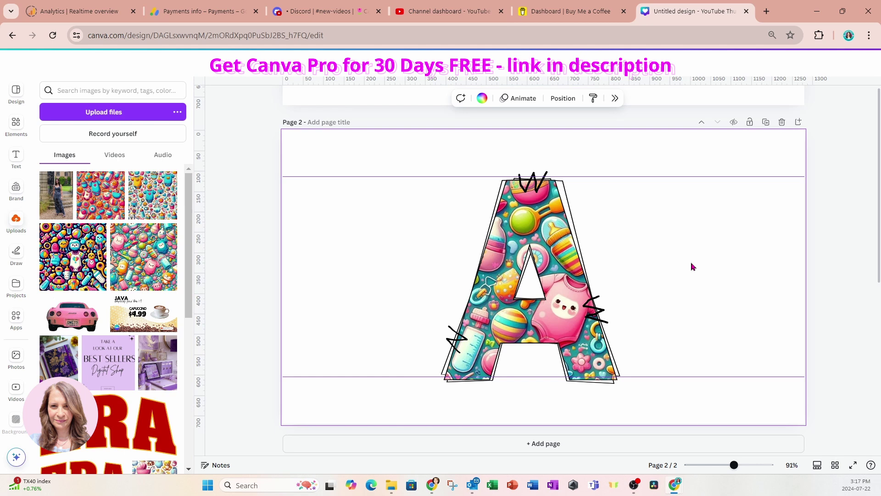
pyautogui.click(546, 233)
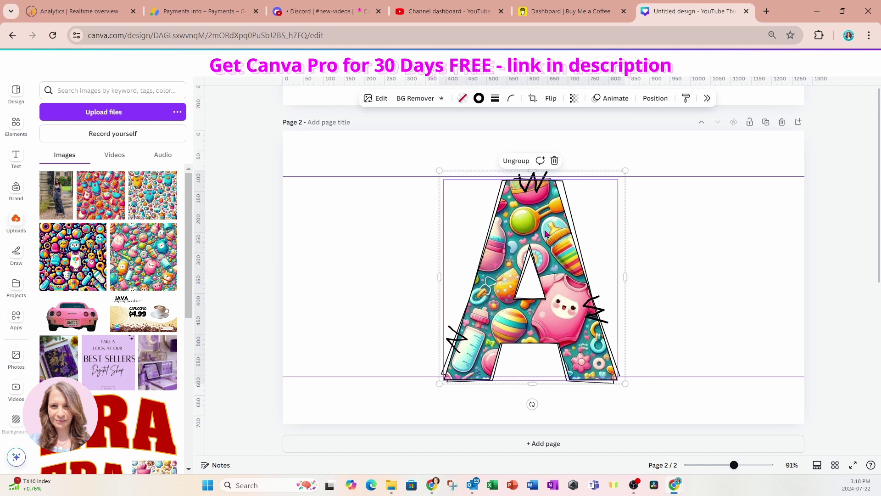
# Set the letter A group's transparency to 79, then bring up the maximized doodle fonts design.
pyautogui.click(574, 98)
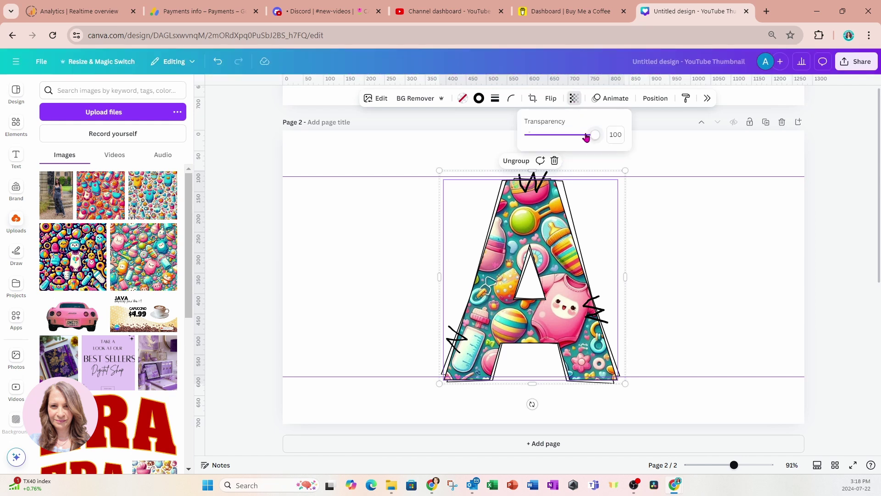
pyautogui.moveTo(596, 140); pyautogui.dragTo(567, 143)
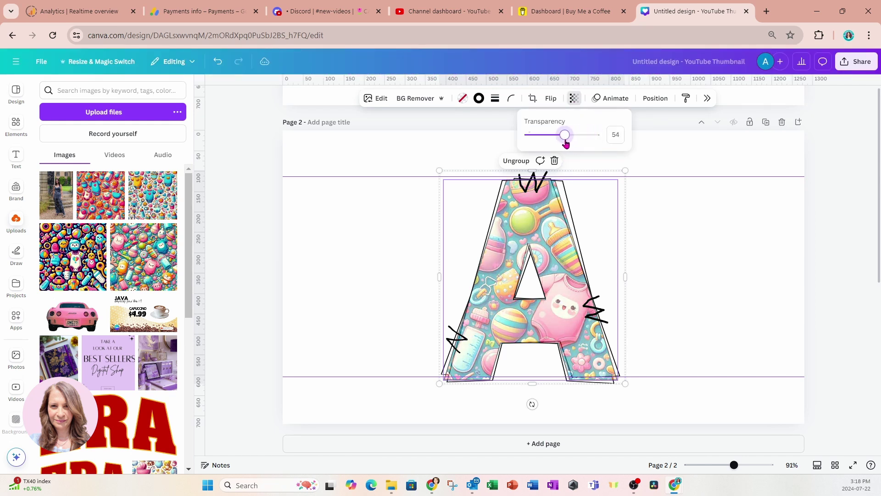
pyautogui.click(686, 249)
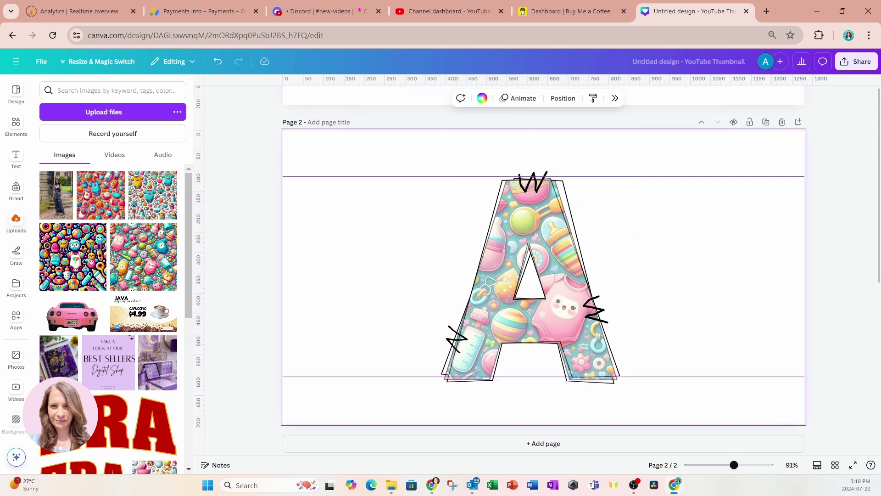
pyautogui.hotkey('alt', 'Tab')
pyautogui.moveTo(735, 120); pyautogui.dragTo(388, 10)
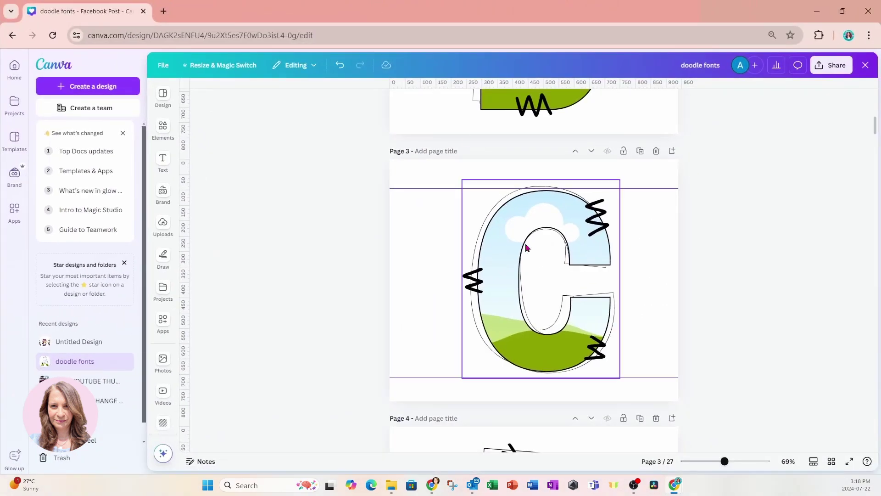
# Show the 27 pages in grid view, inspect the letter A on page 1, then return to the grid.
pyautogui.click(832, 461)
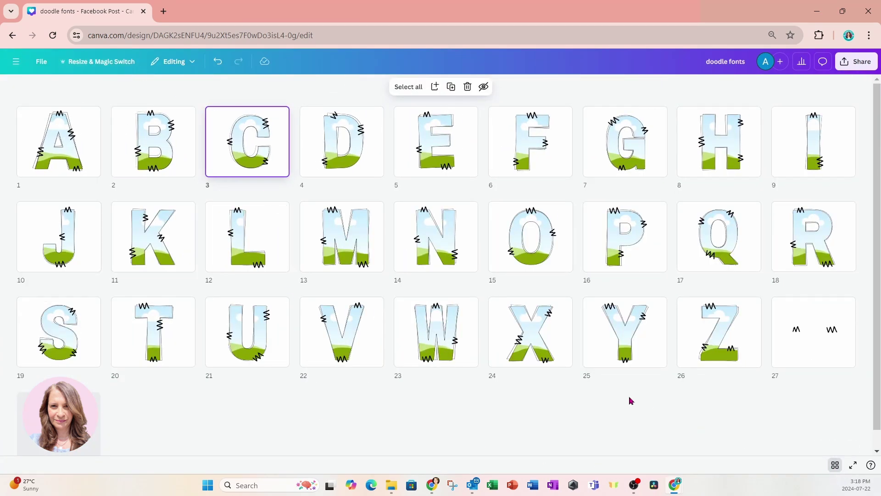
pyautogui.doubleClick(84, 153)
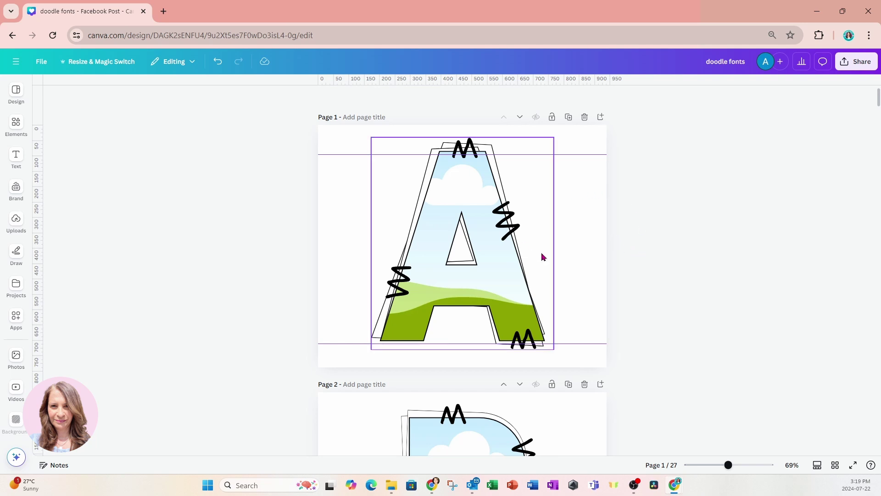
pyautogui.click(835, 465)
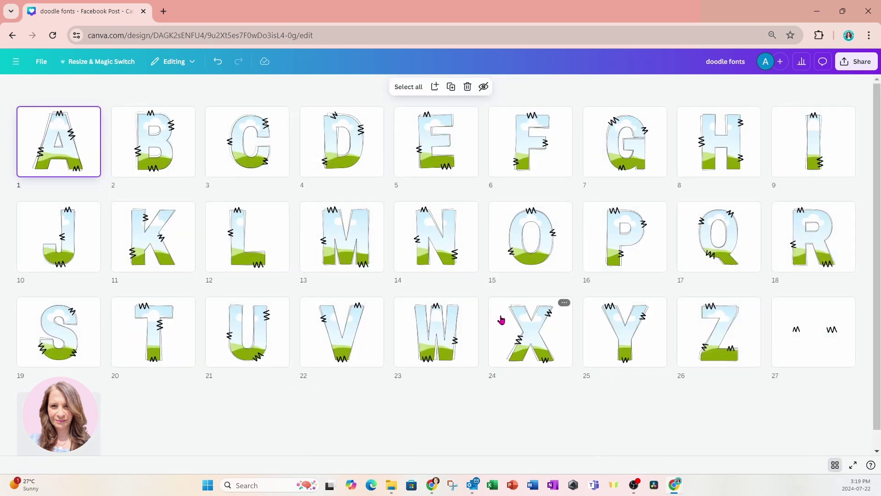